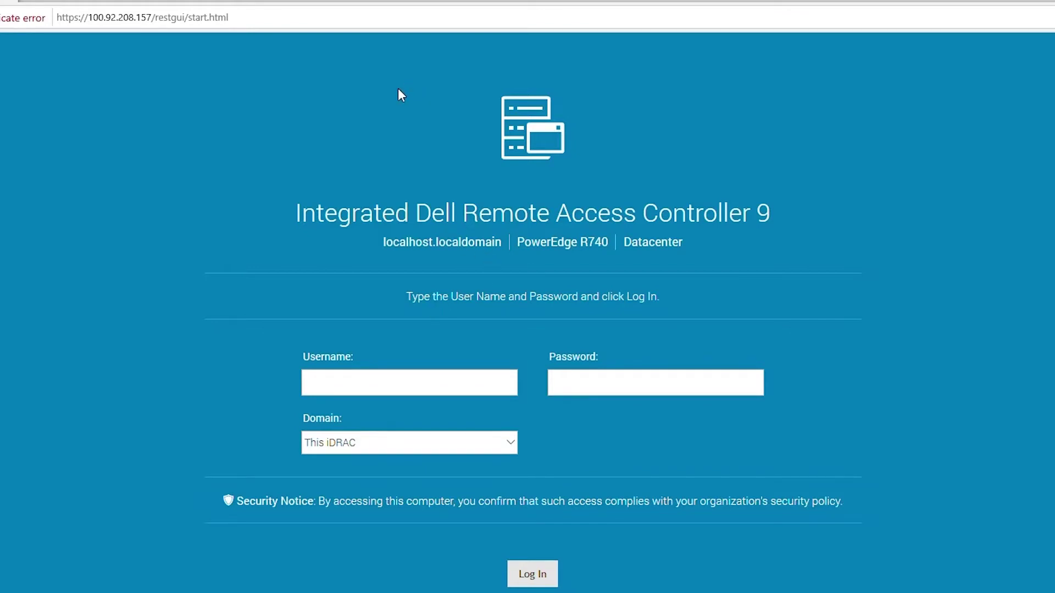
- Change the iDRAC address to port :5900 and proceed past the certificate warning
click(159, 19)
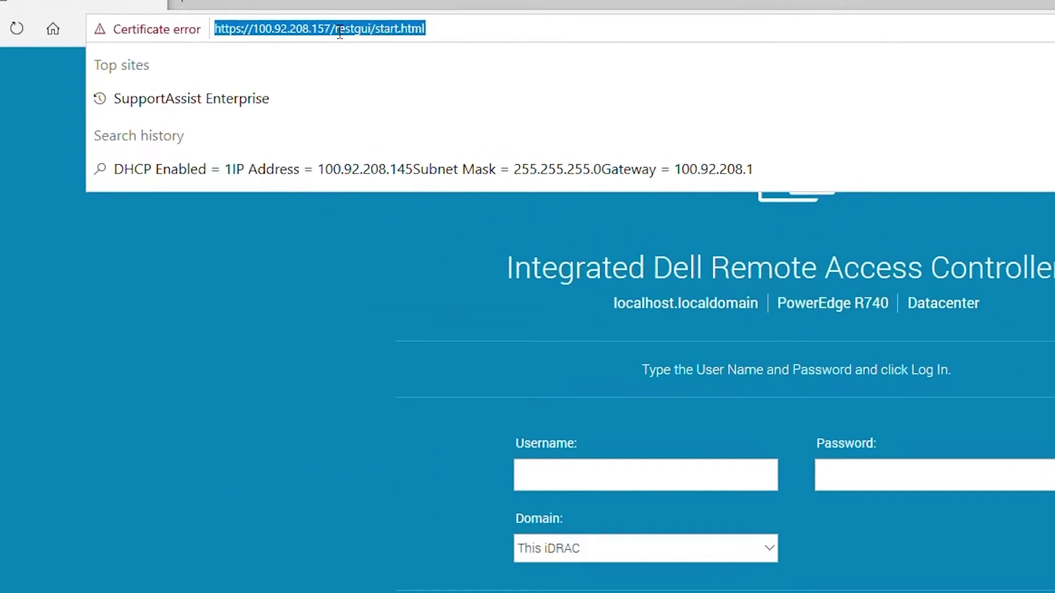
click(332, 29)
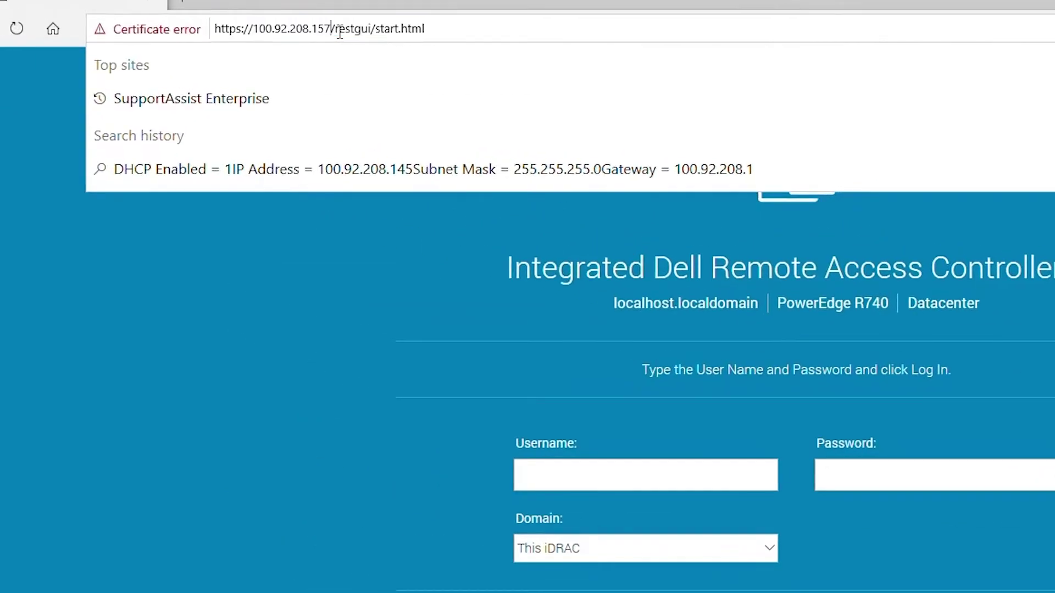
key(shift+End)
key(Delete)
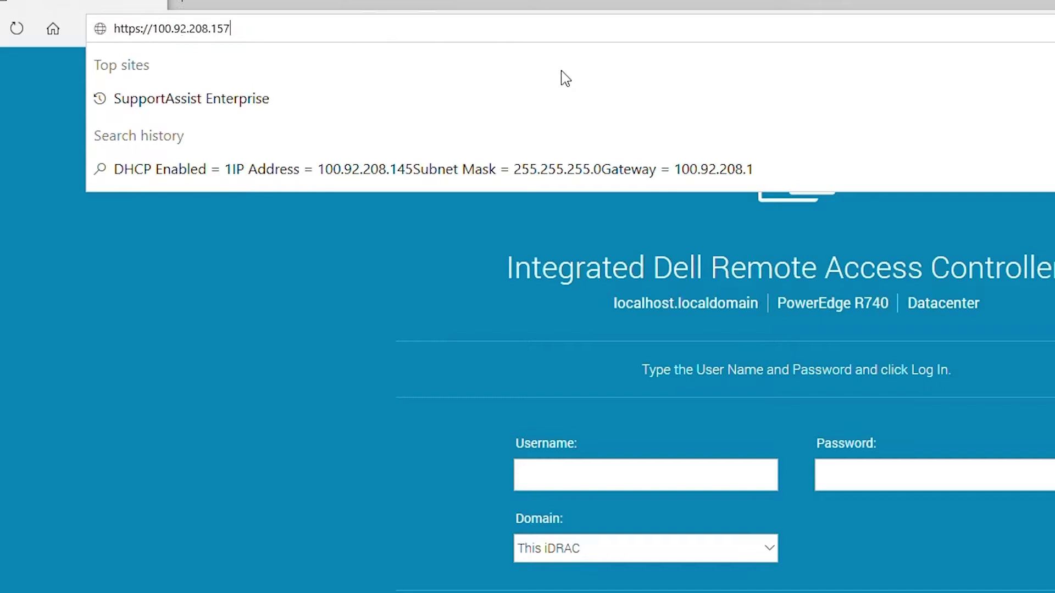
text(:)
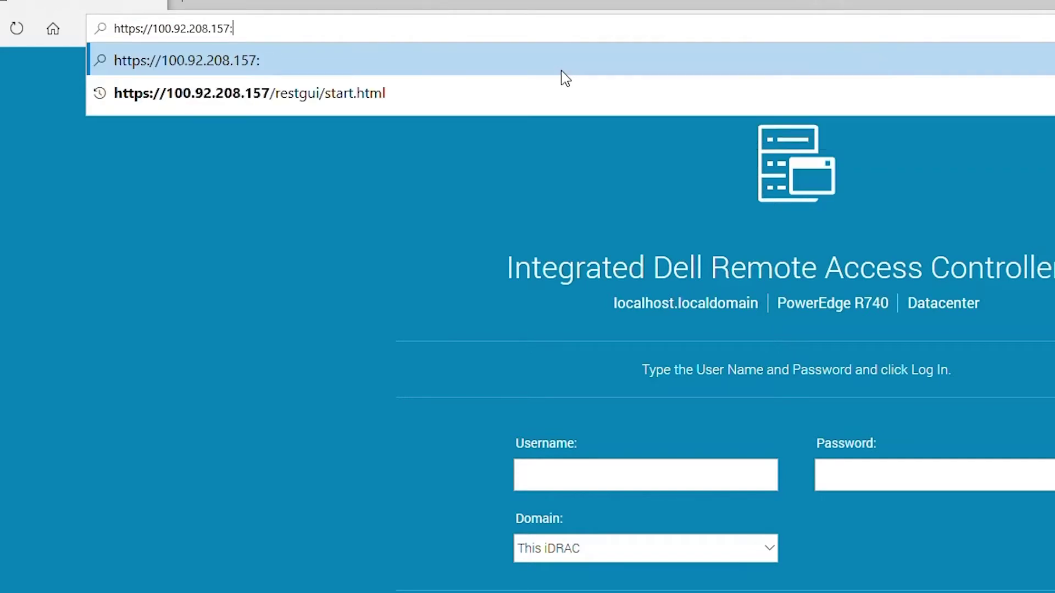
text(5900)
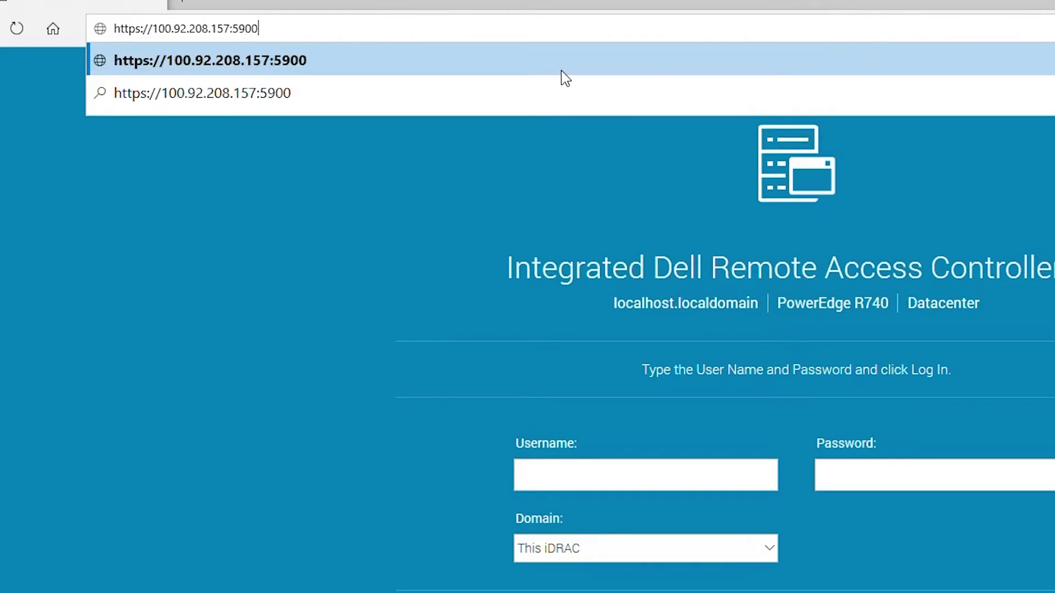
key(Return)
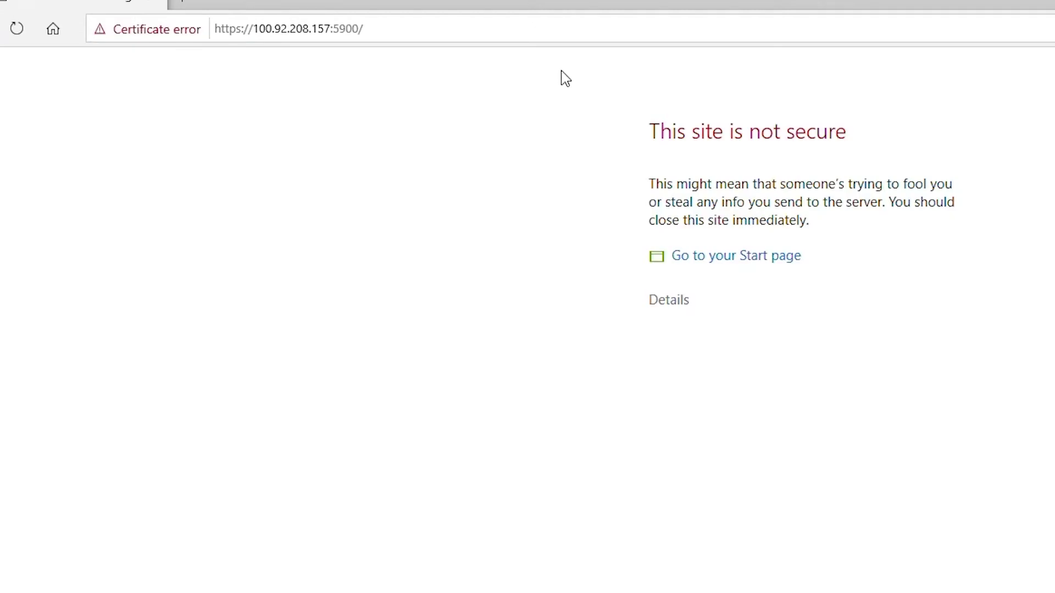
click(676, 303)
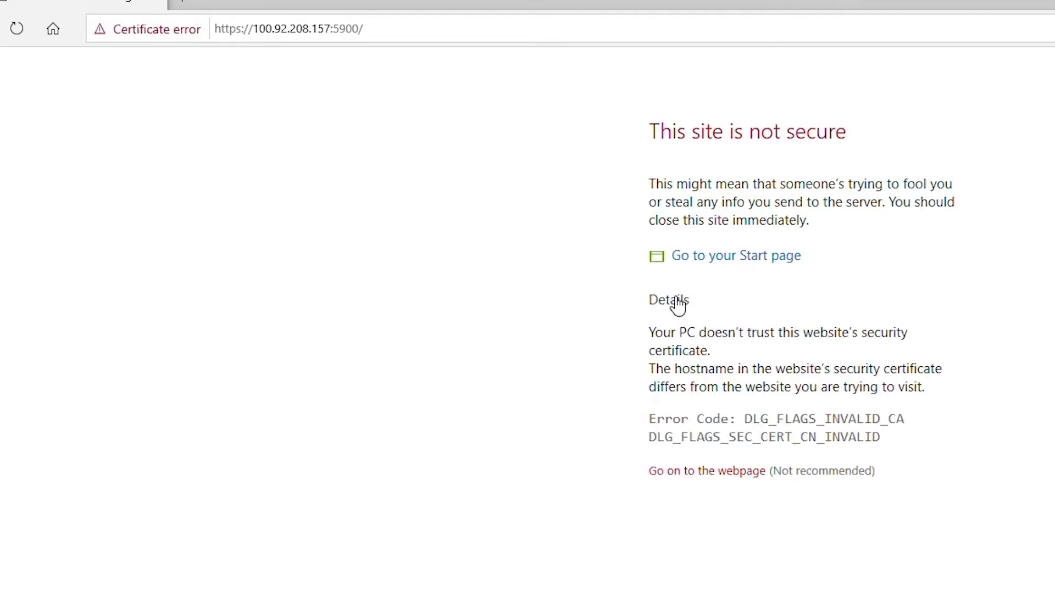
click(697, 477)
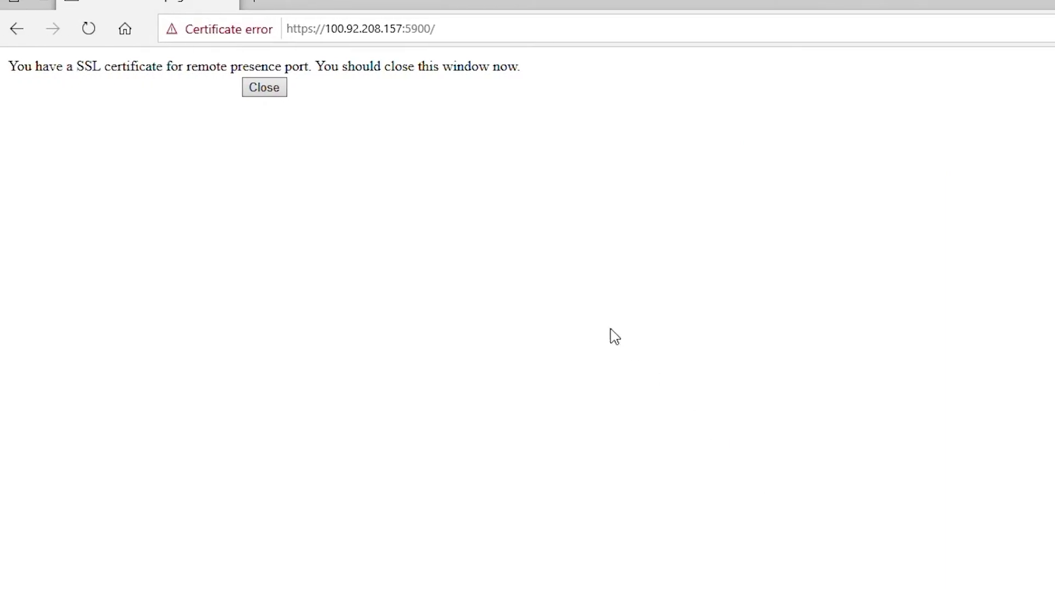
- Launch the Virtual Console, dismissing the pop-up warning and cancelling the credential prompt
drag(524, 70, 7, 75)
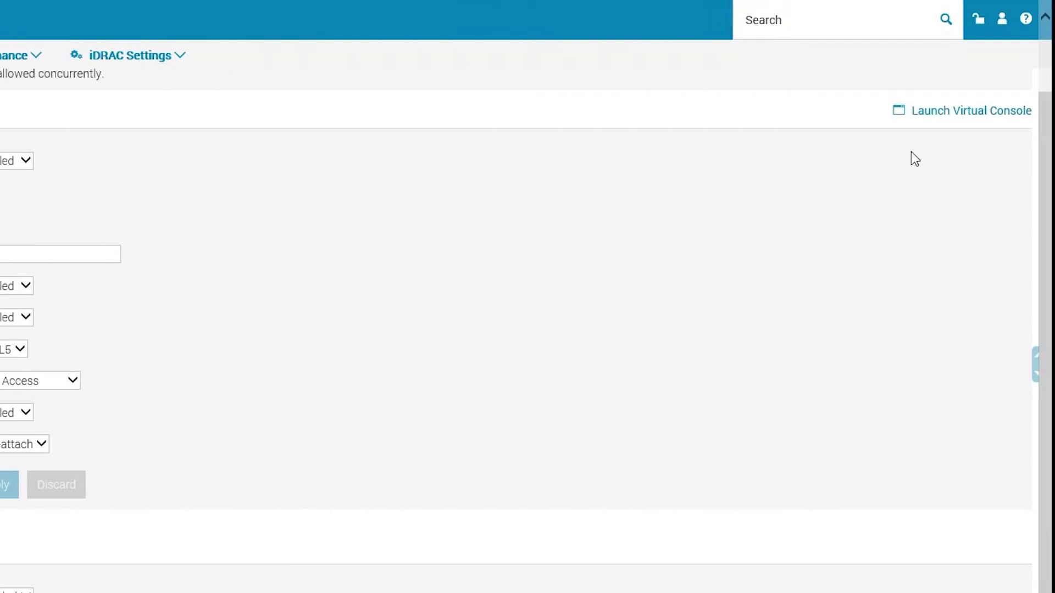
click(960, 107)
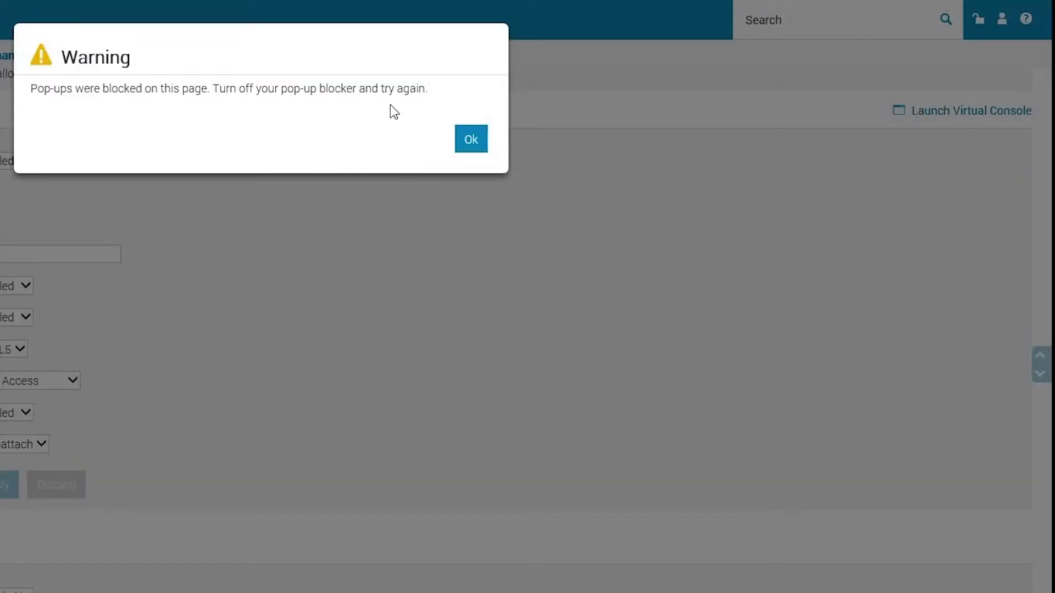
click(478, 148)
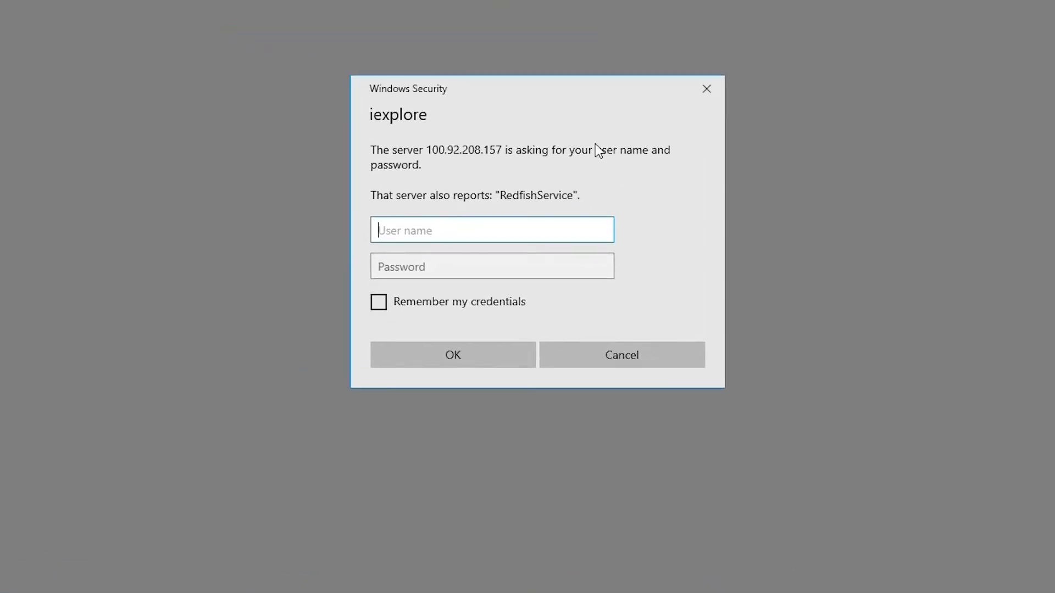
click(621, 357)
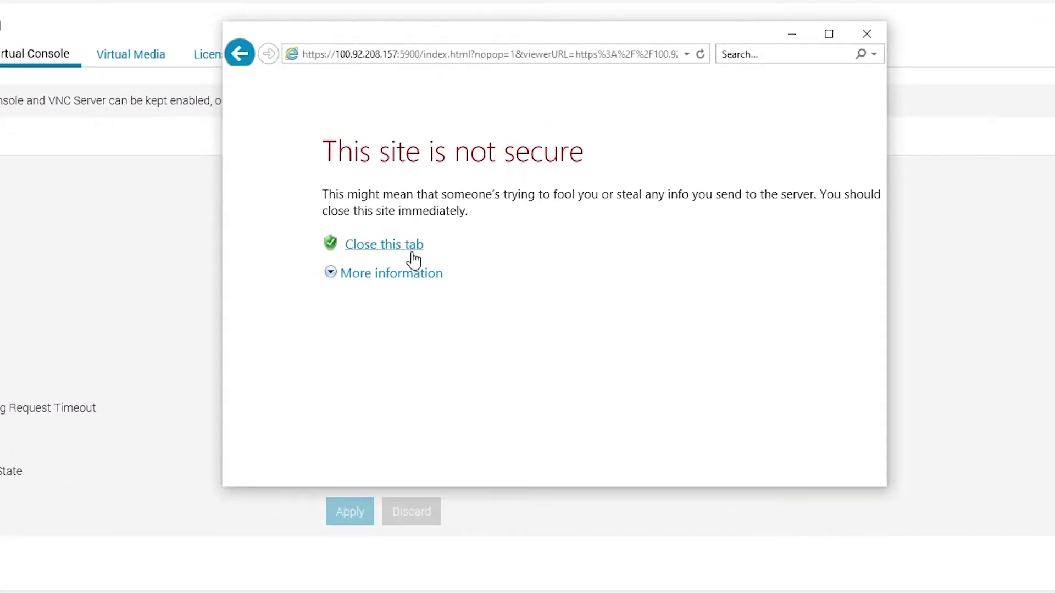
- Accept the viewer's certificate warning, then close the viewer pop-up window
click(412, 277)
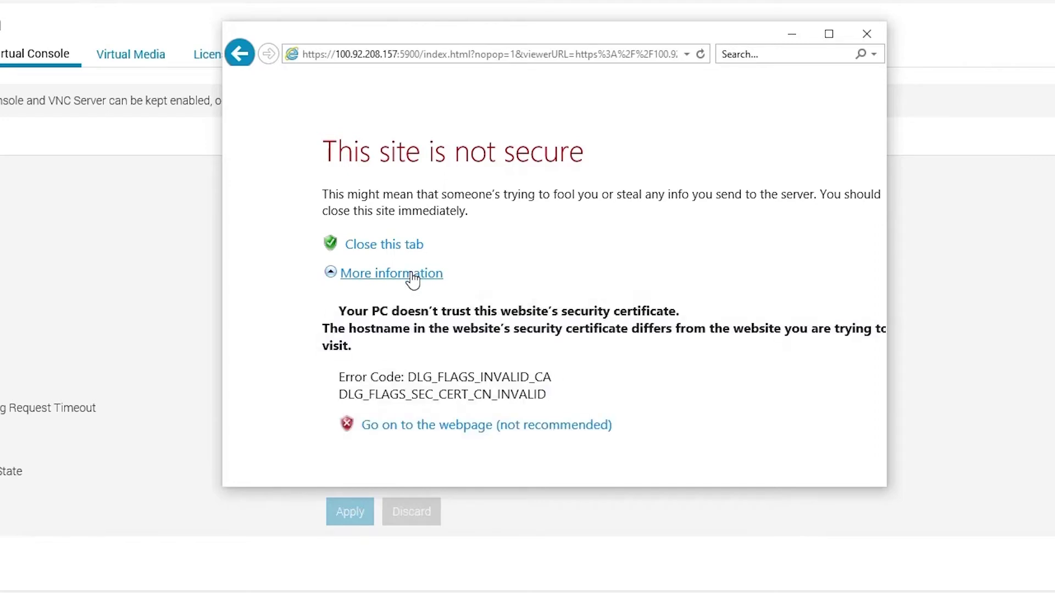
click(480, 428)
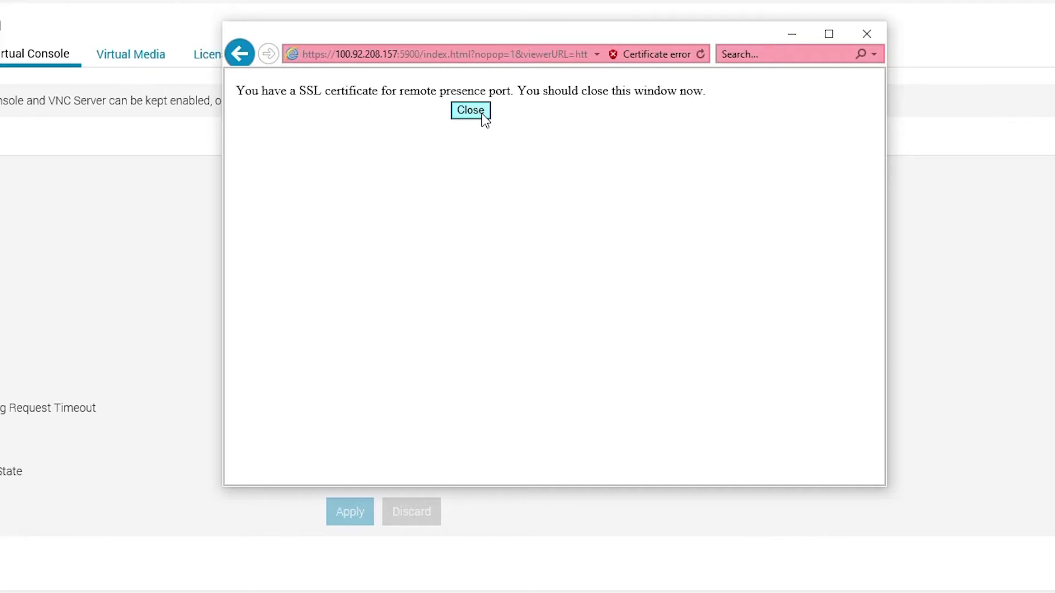
click(864, 32)
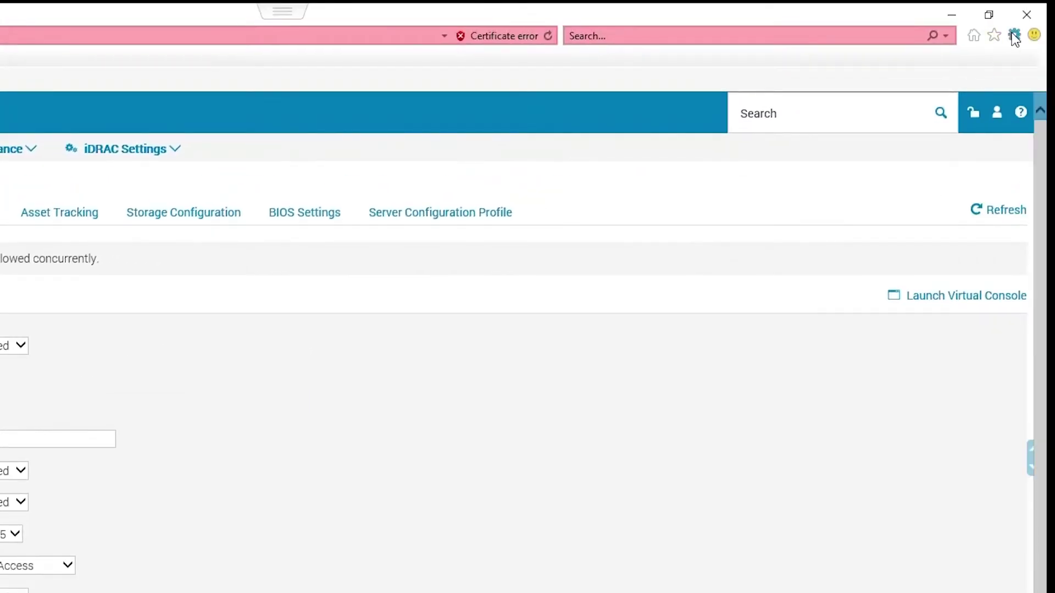
- Remove 100.92.208.157 from Compatibility View, then launch the Virtual Console and save viewer.jnlp
click(1014, 35)
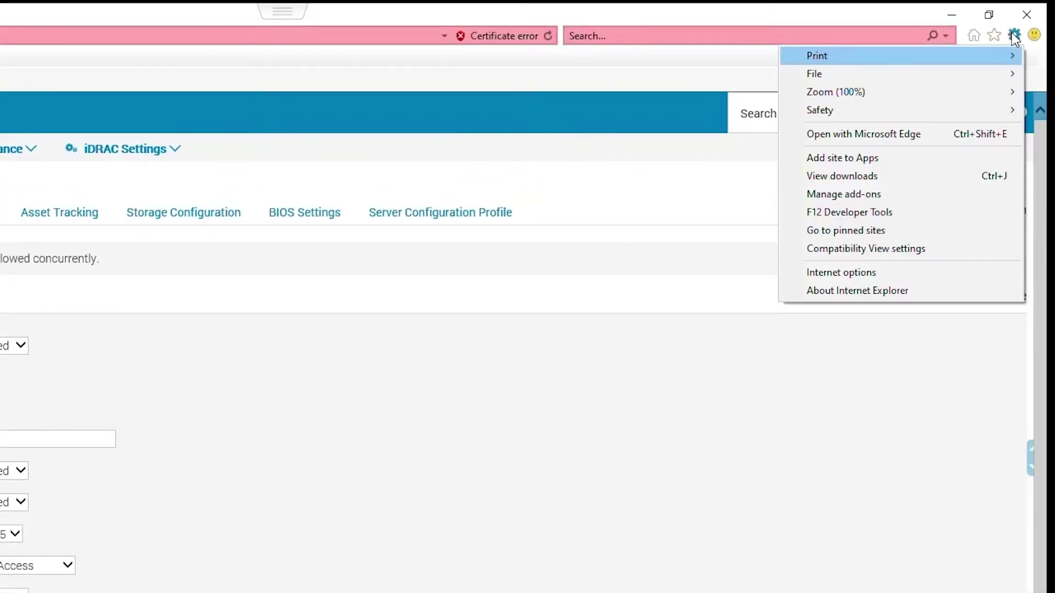
click(894, 249)
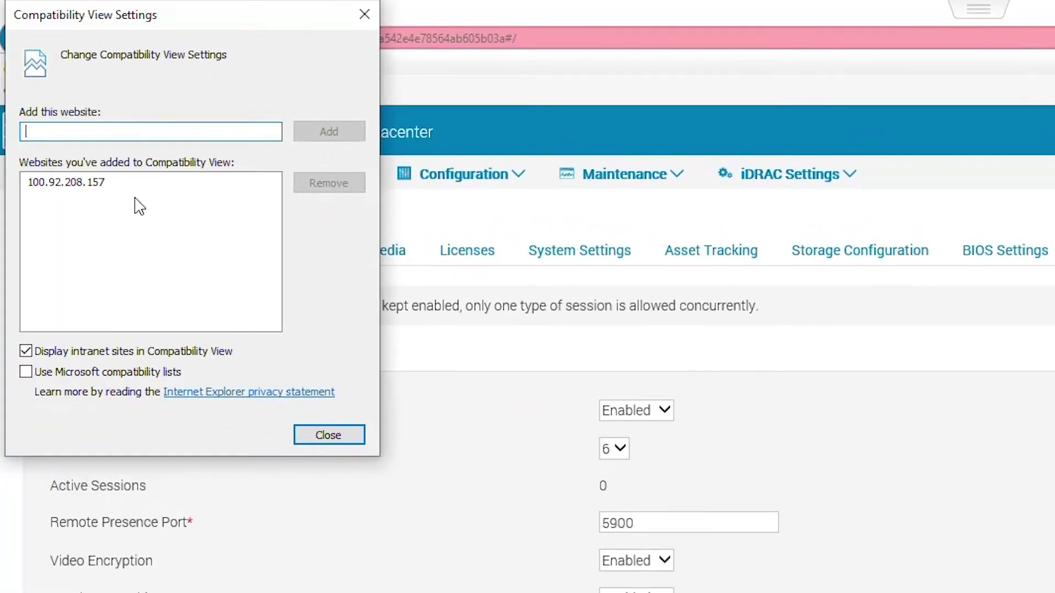
click(99, 184)
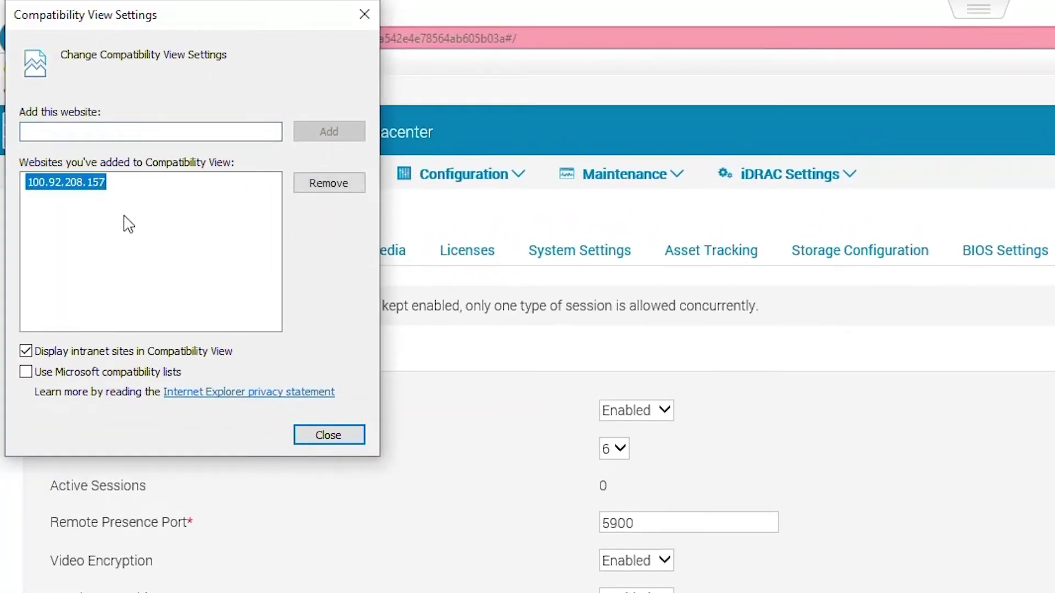
click(344, 184)
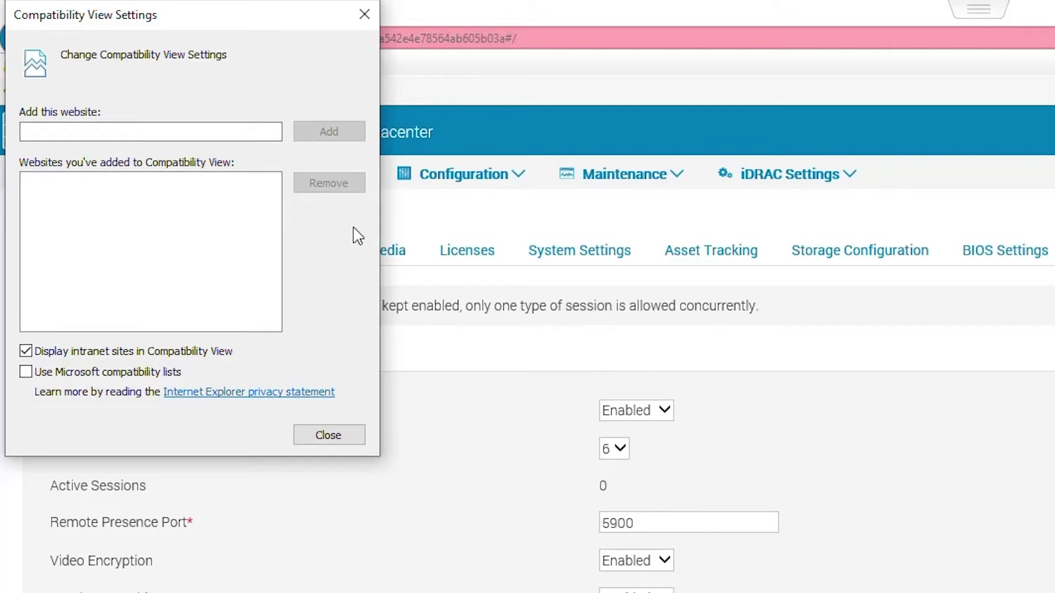
click(357, 437)
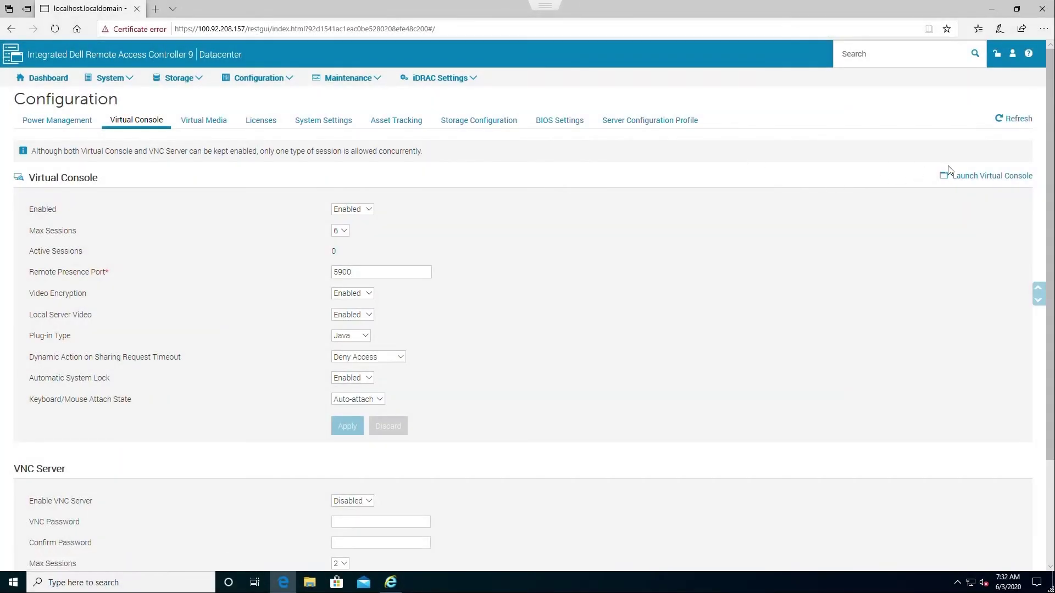
click(961, 175)
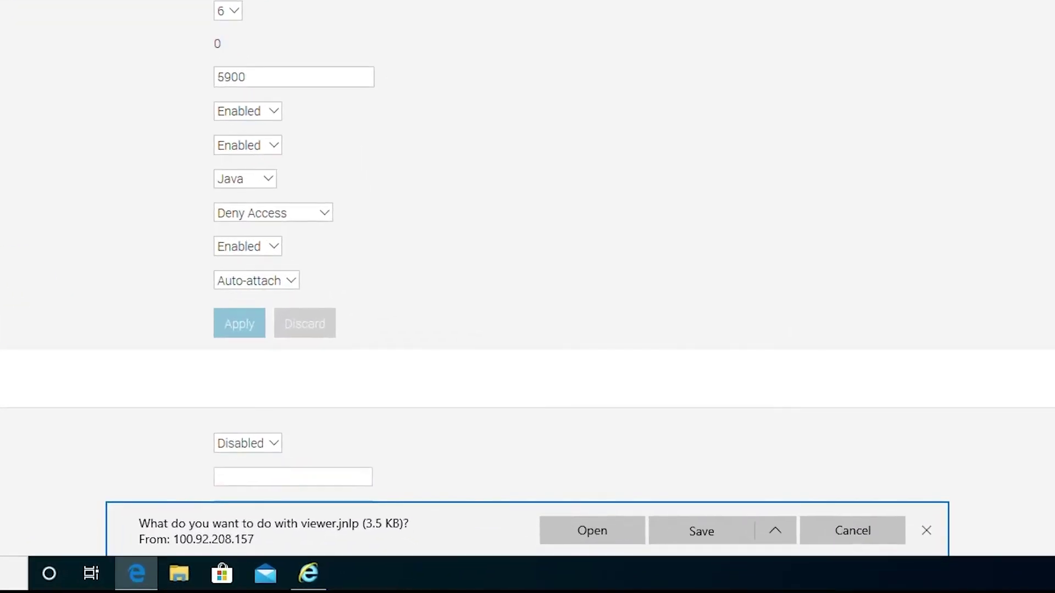
click(681, 537)
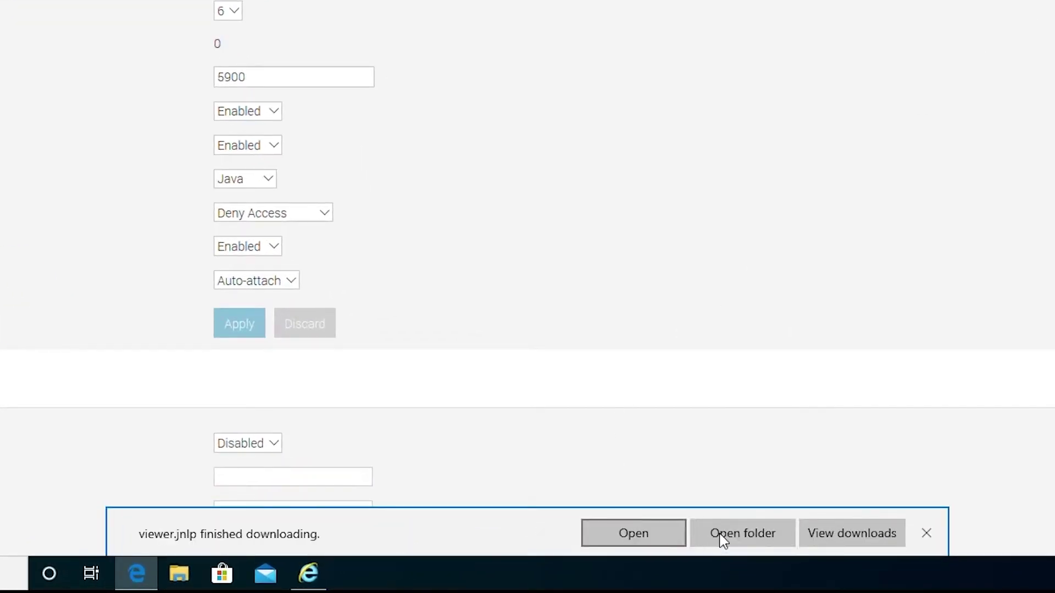
- Open viewer.jnlp from the Downloads folder
click(727, 538)
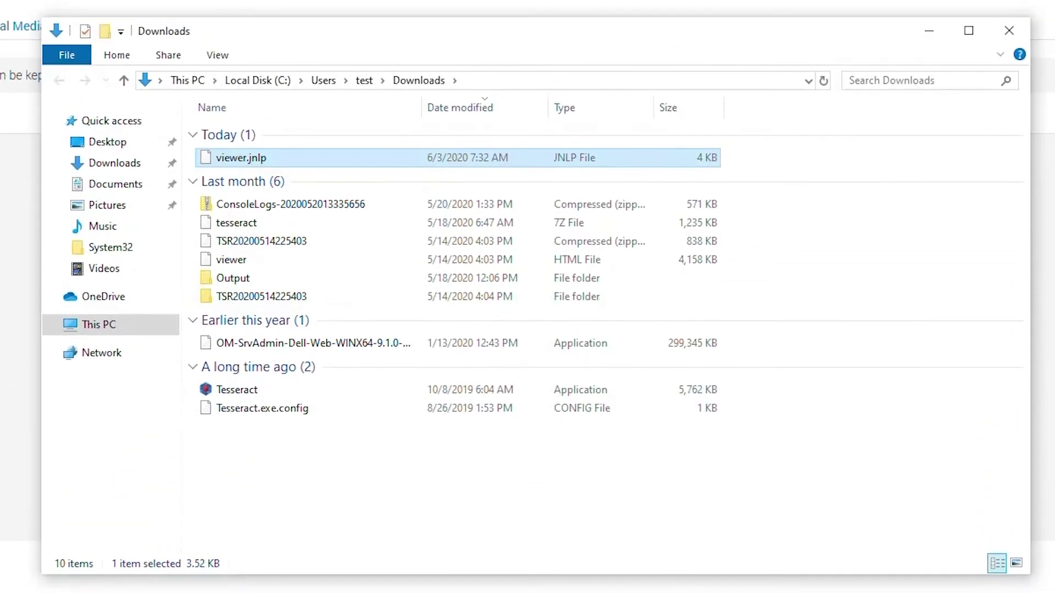
double_click(248, 168)
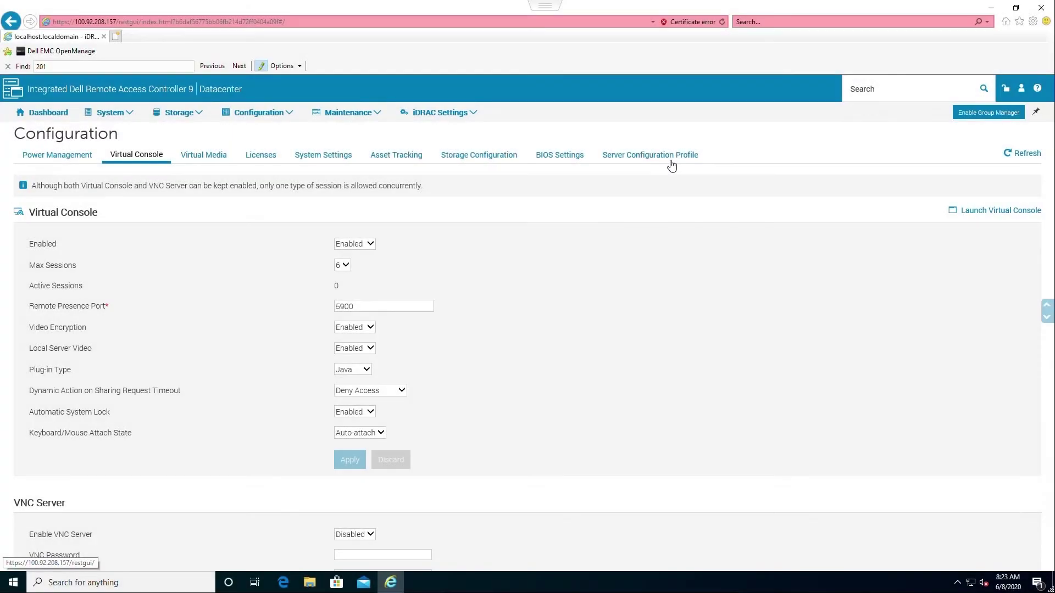
- Relaunch the Virtual Console, save viewer.jnlp and accept the untrusted connection
click(993, 211)
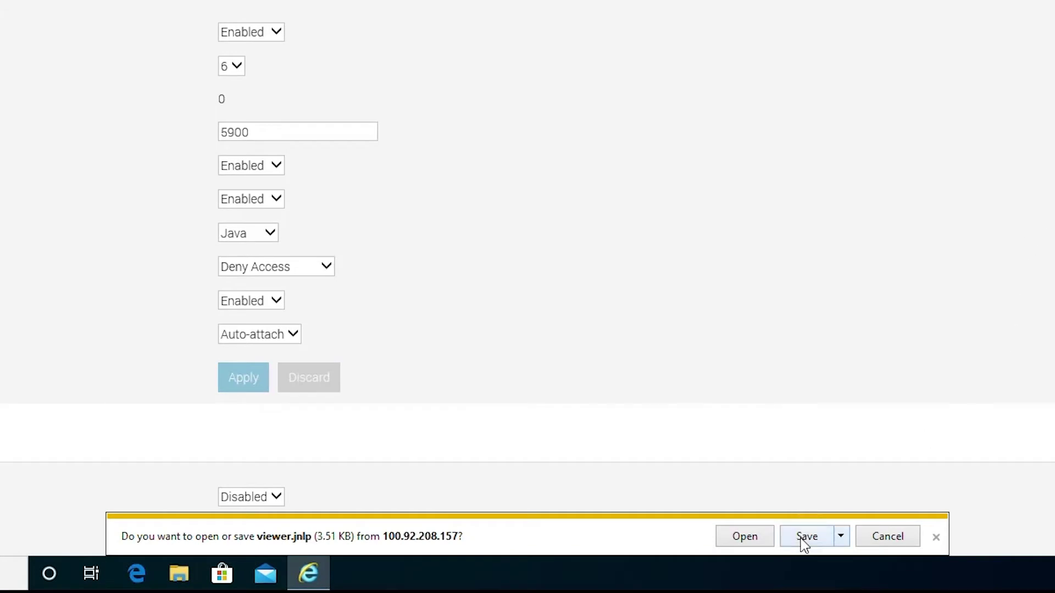
click(804, 537)
click(789, 538)
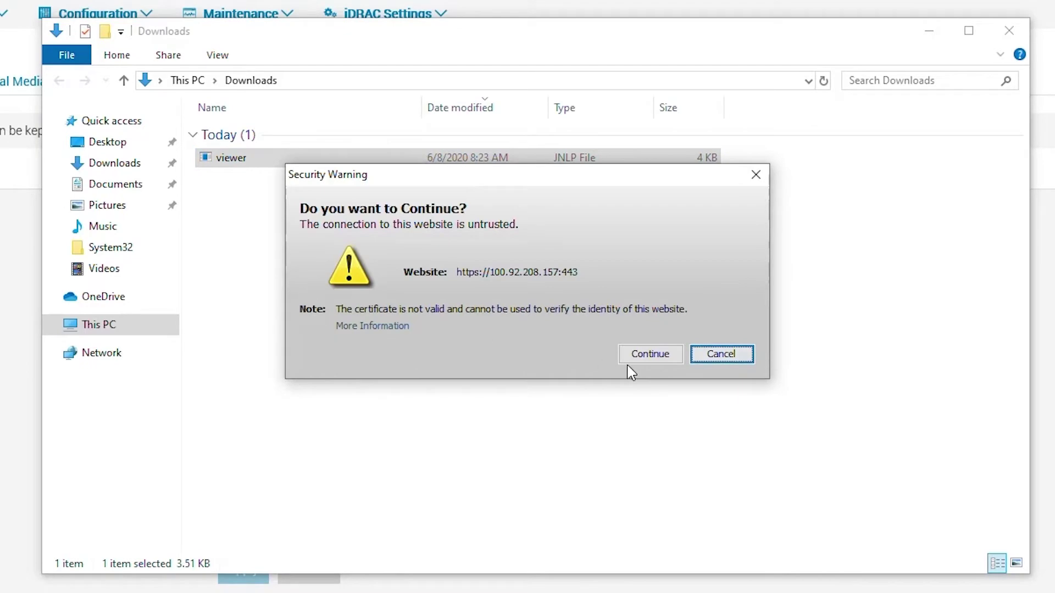
click(652, 354)
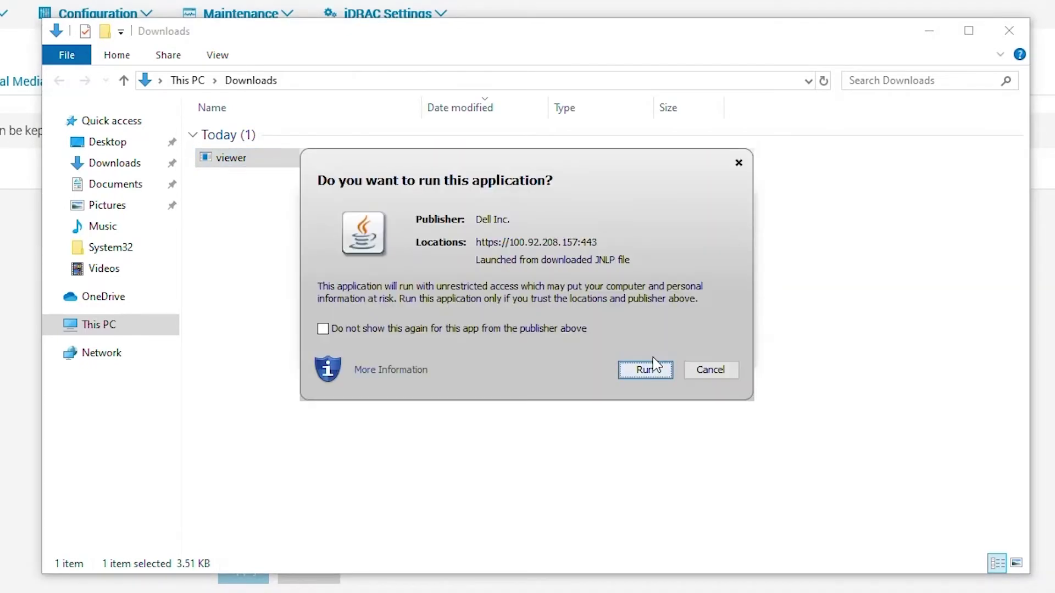
- Let the Dell Java viewer run without future prompts and accept its certificate
click(572, 329)
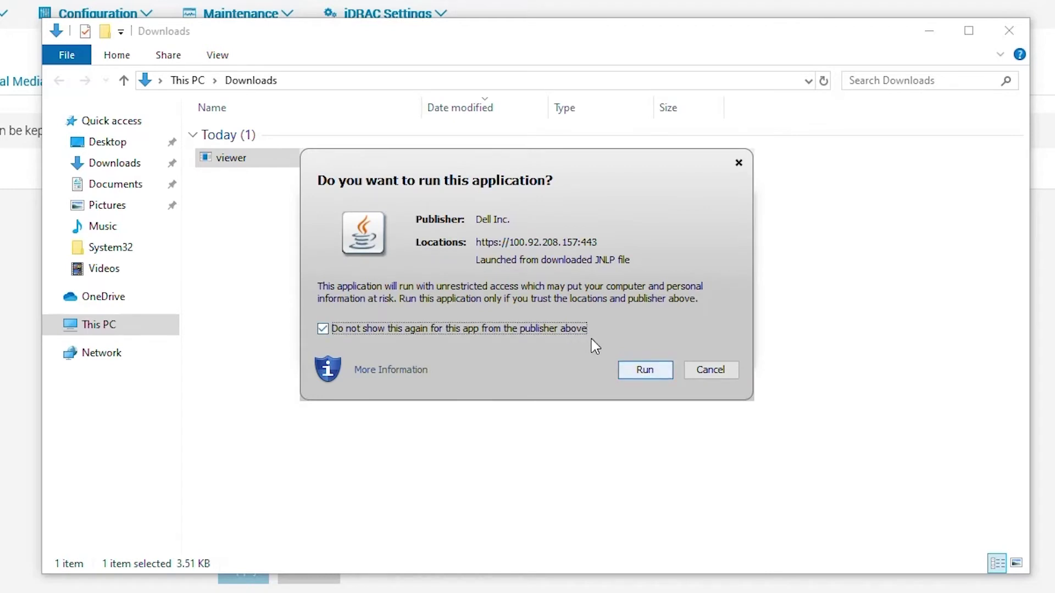
click(645, 369)
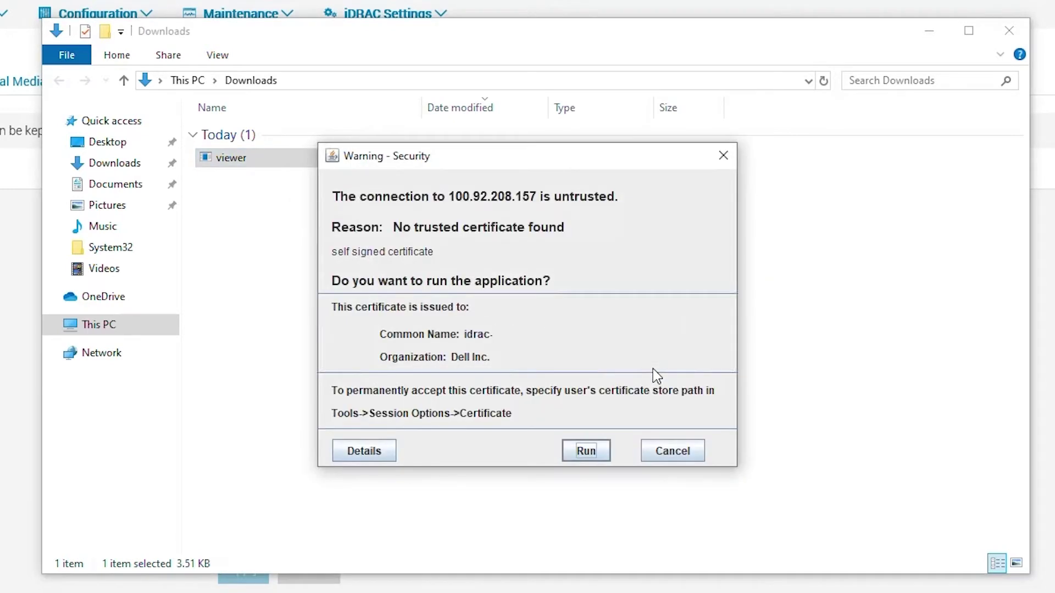
click(595, 451)
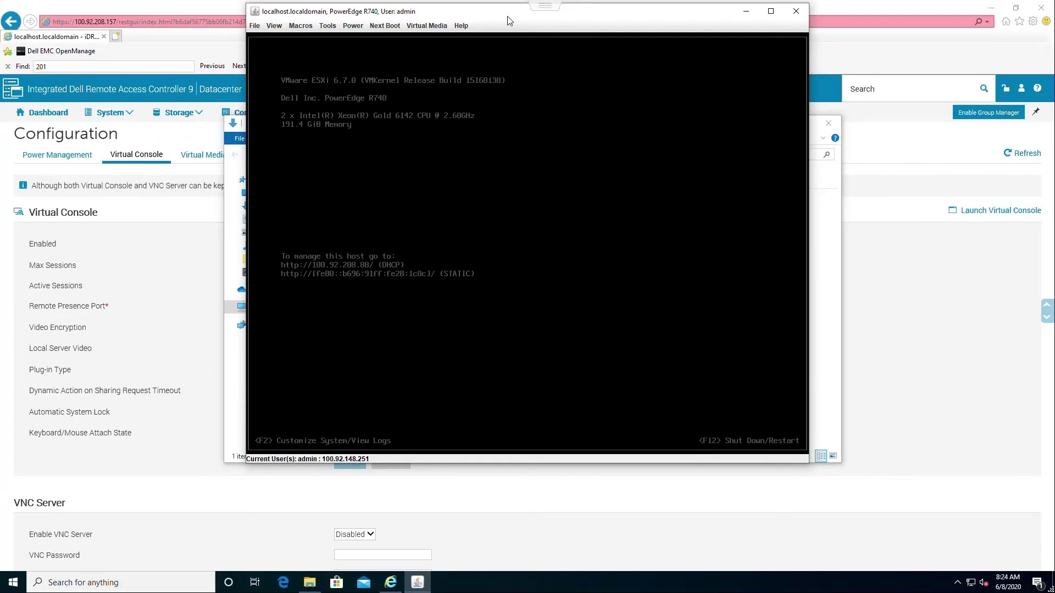
drag(505, 16, 480, 98)
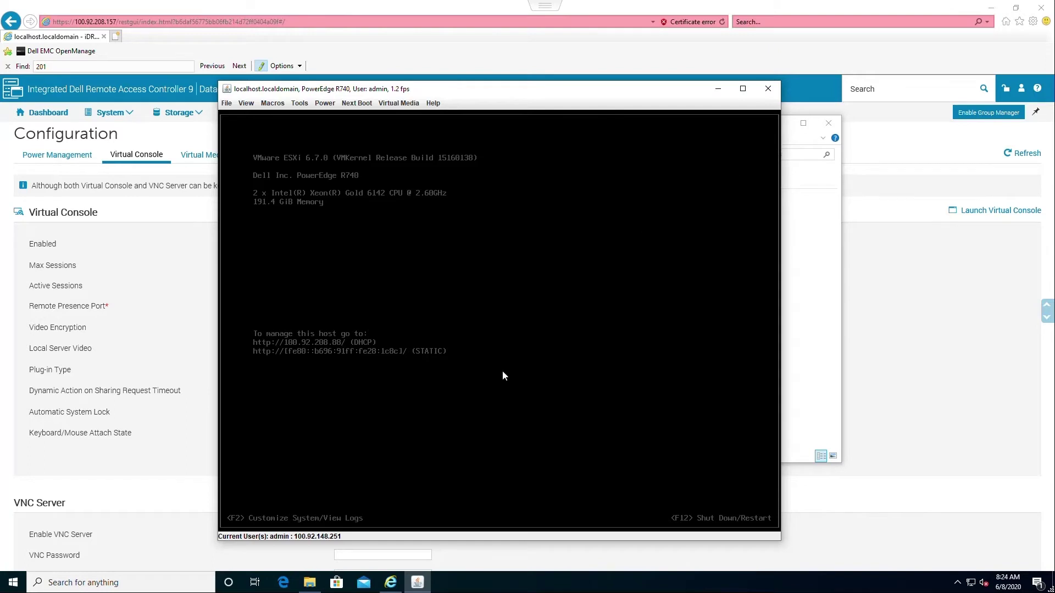
click(2, 586)
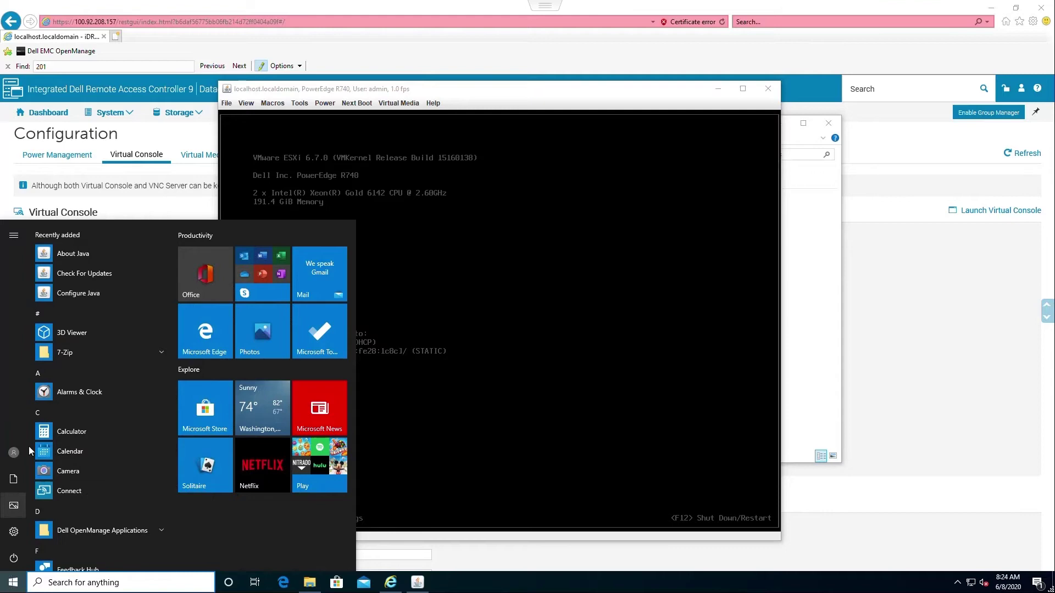
click(80, 294)
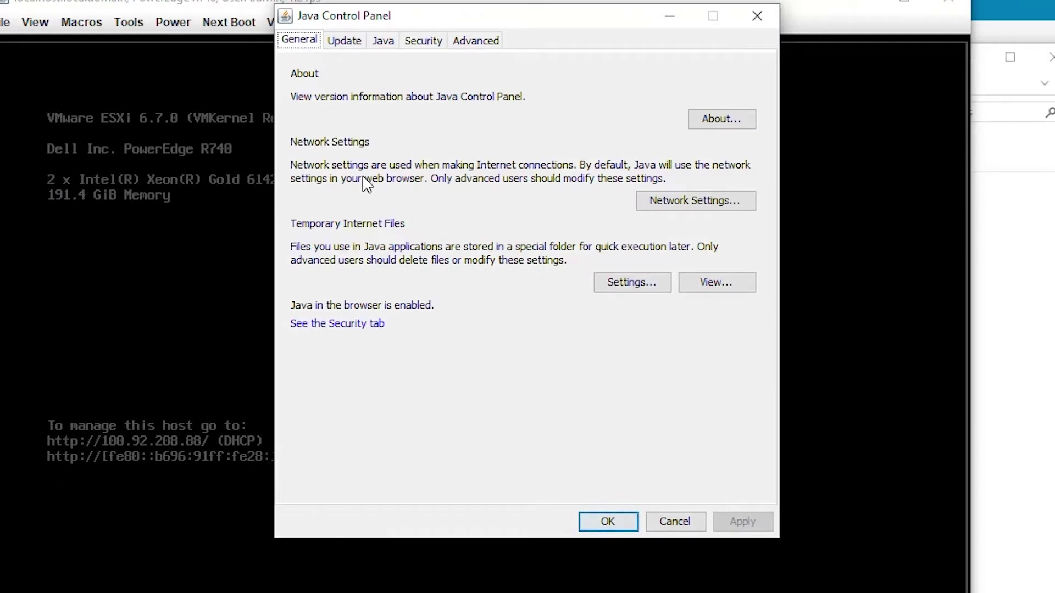
click(431, 41)
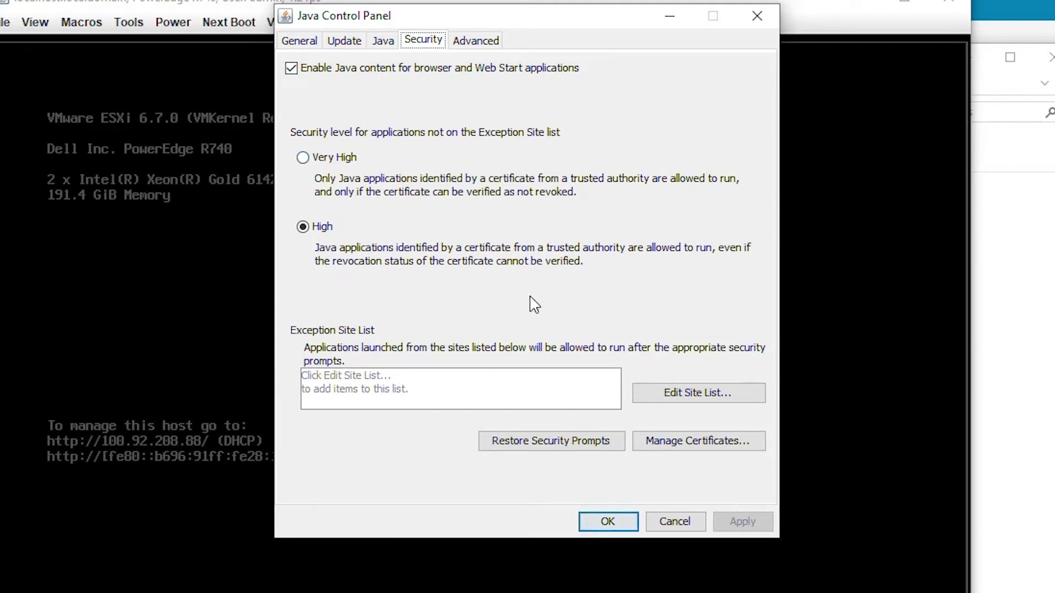
click(681, 392)
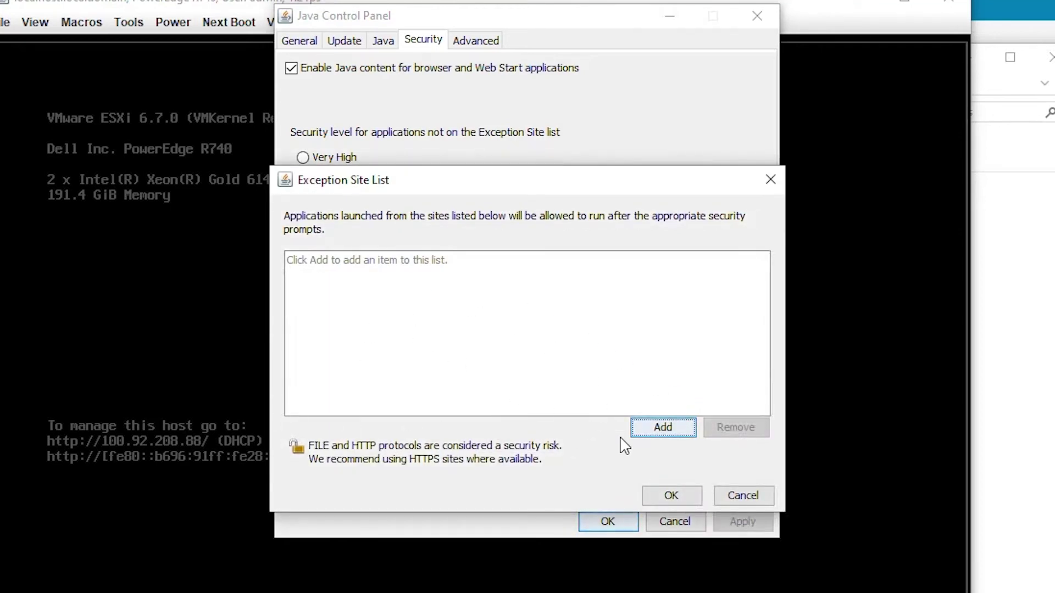
click(657, 431)
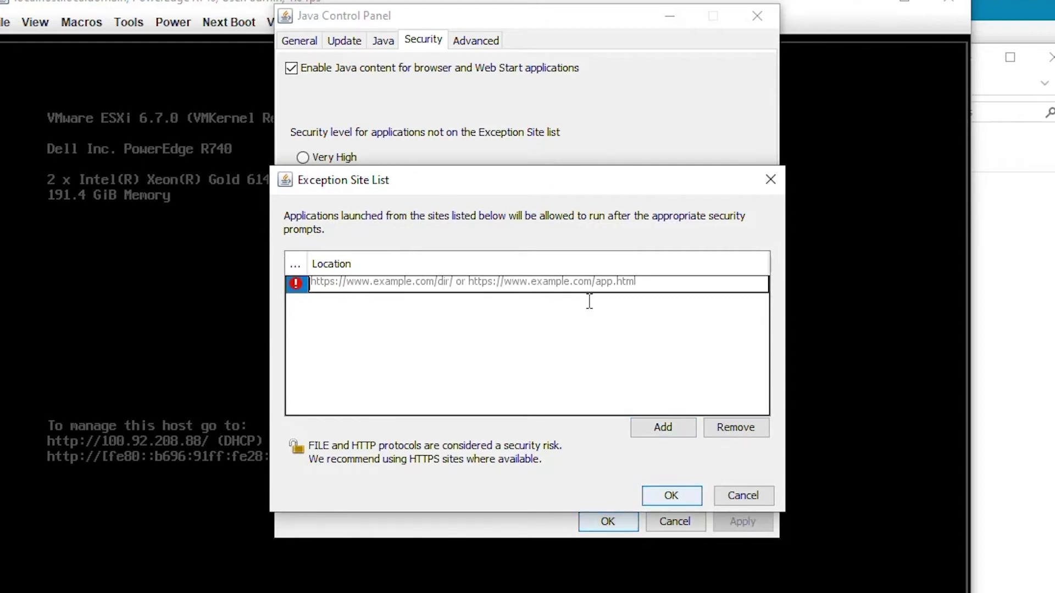
text(https:)
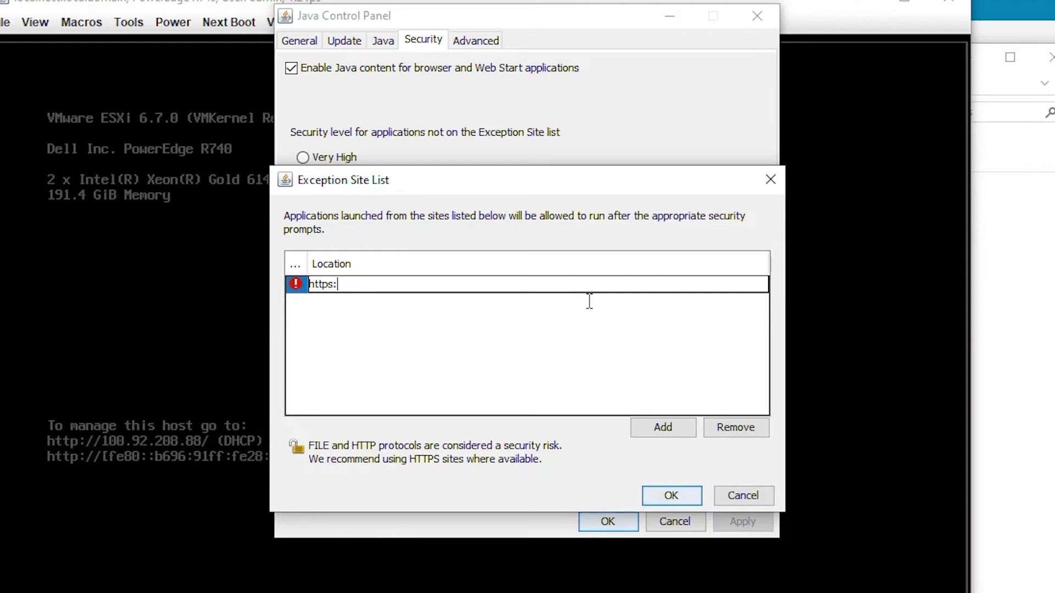
text(//100.92.208.)
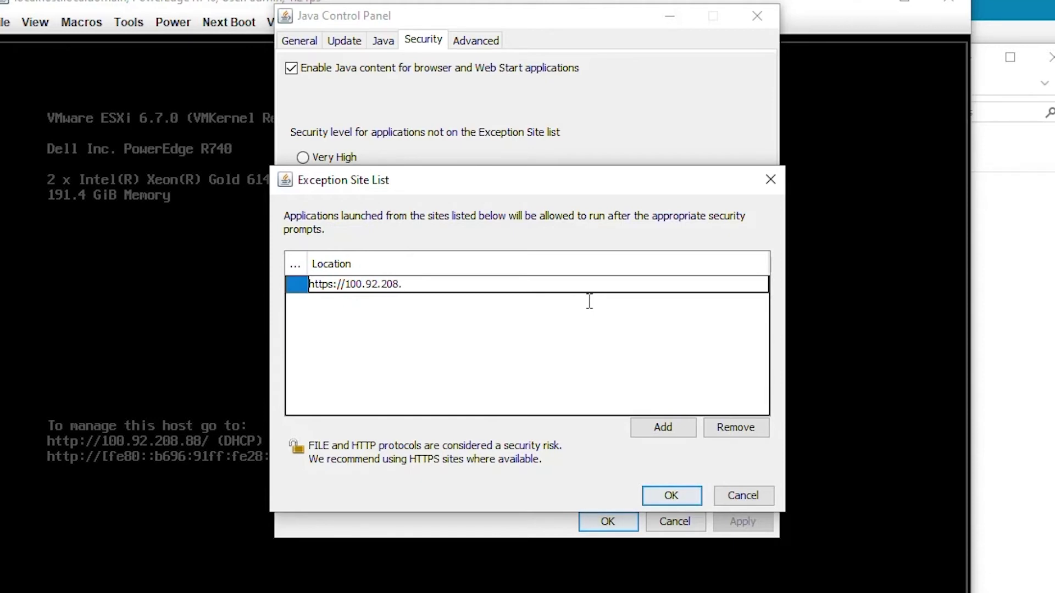
text(157)
click(649, 426)
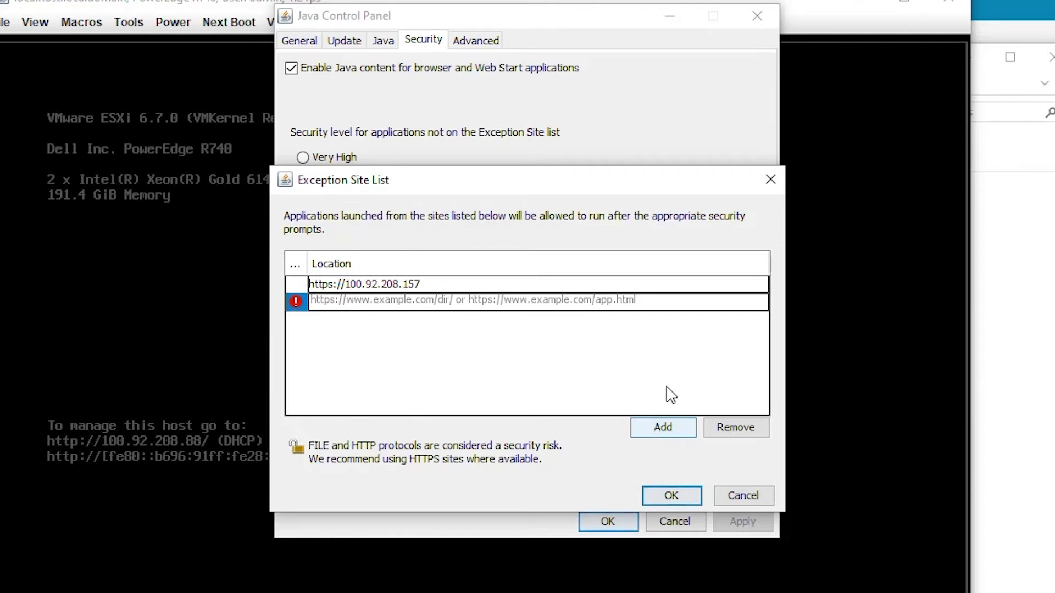
click(696, 500)
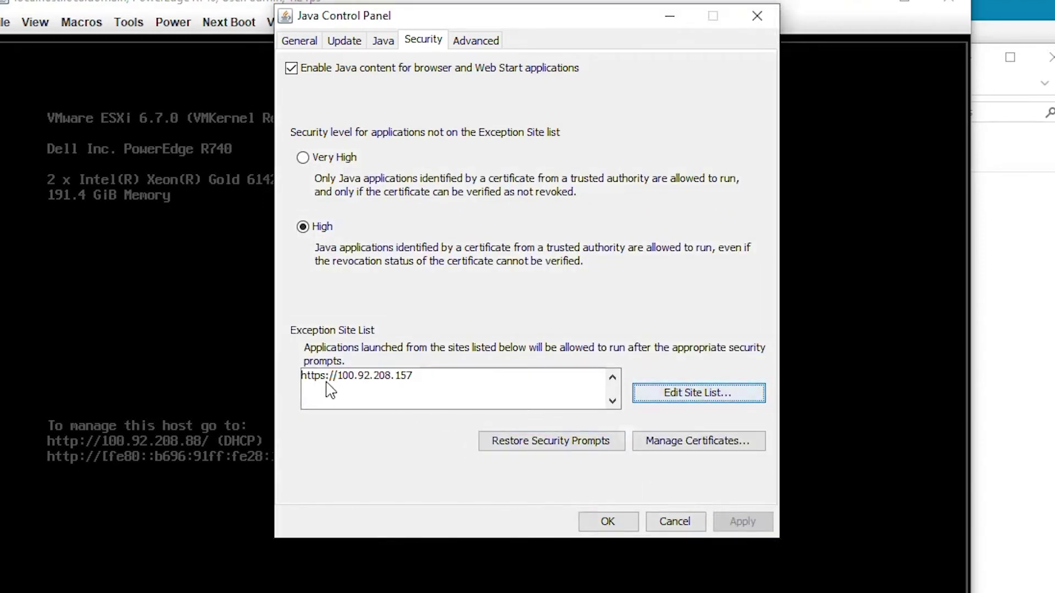
- Save the Java settings, then launch the Virtual Console, installing and allowing the Dell ActiveX add-on
click(626, 524)
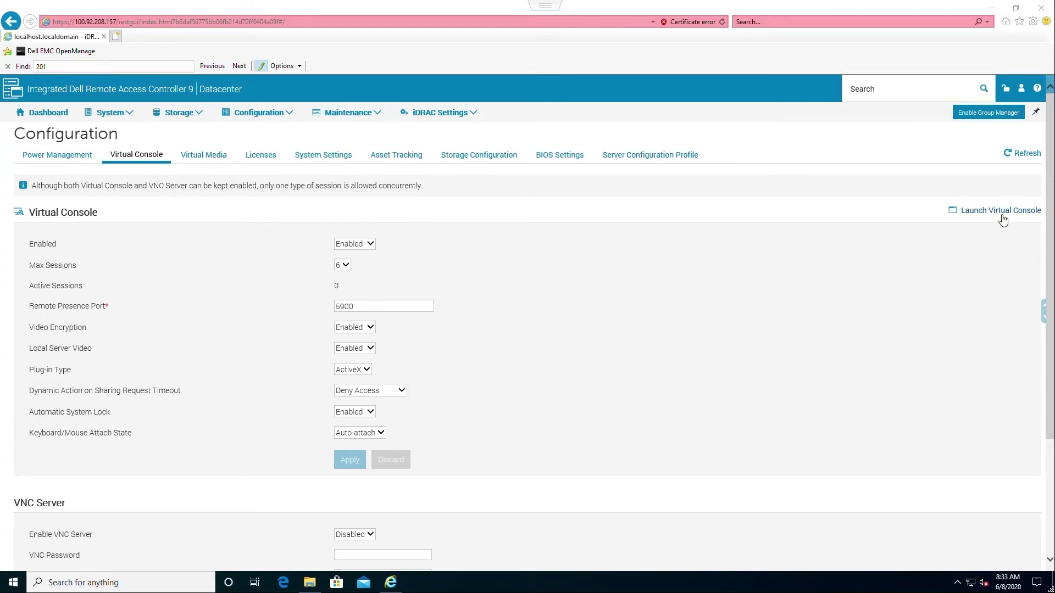
click(1002, 216)
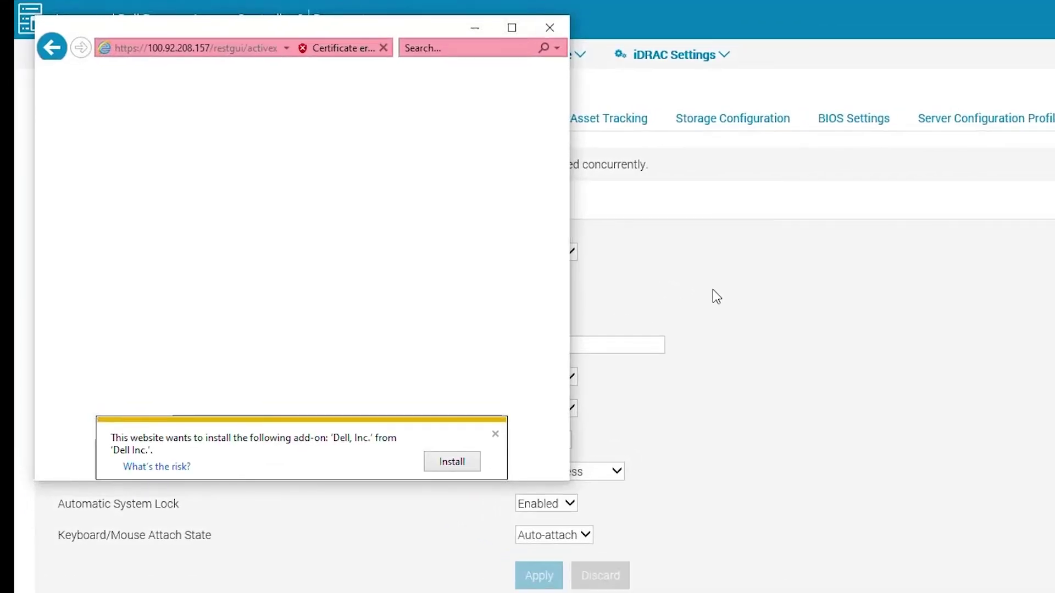
click(452, 463)
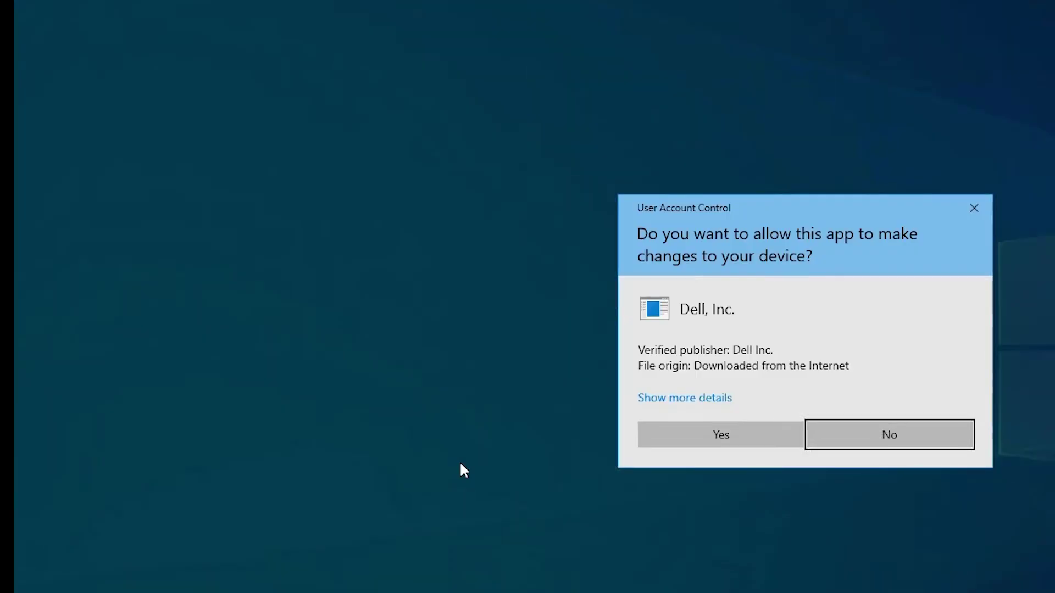
click(689, 435)
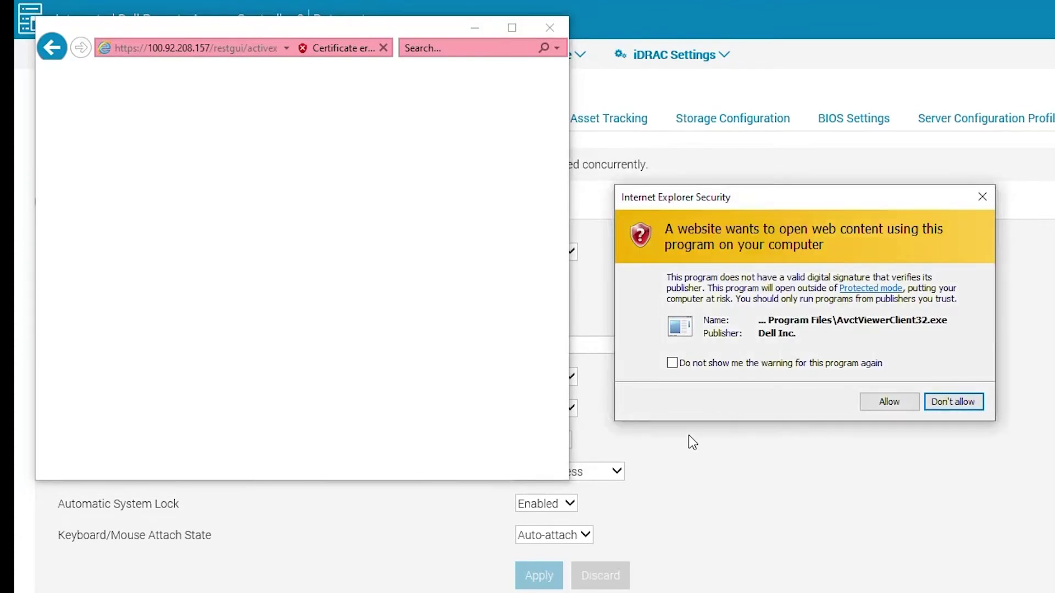
click(804, 367)
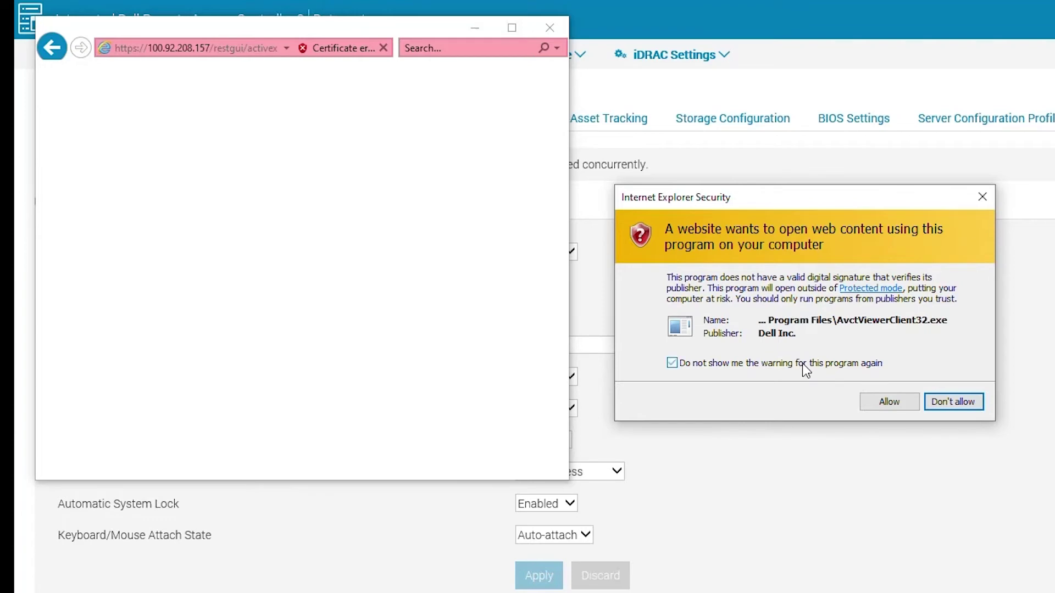
click(898, 408)
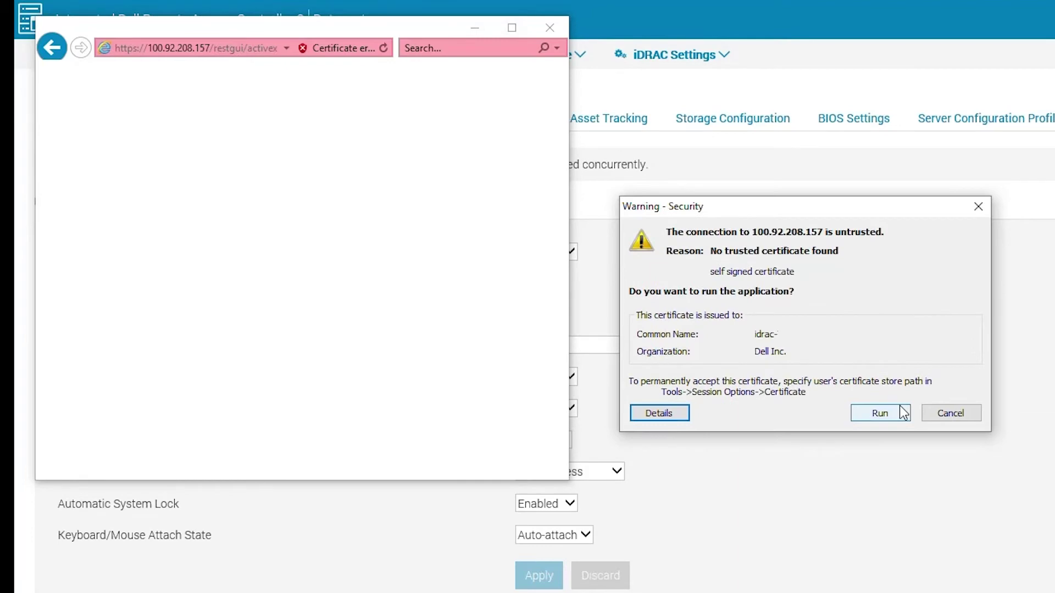
click(880, 413)
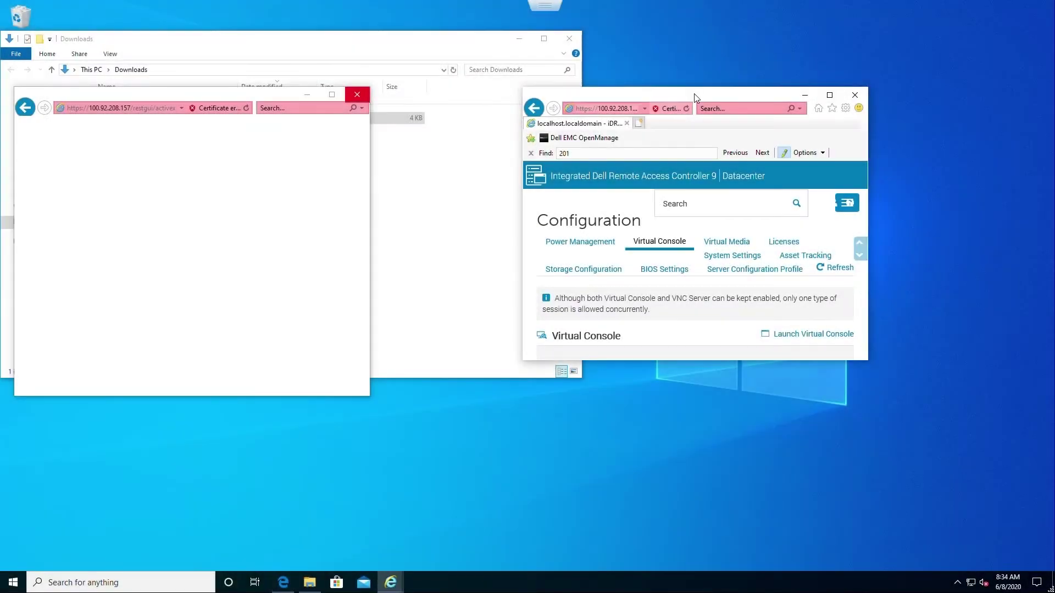
- Maximize the iDRAC window and inspect the AvctViewerApp ActiveX Control in Manage Add-ons
drag(694, 94, 694, 81)
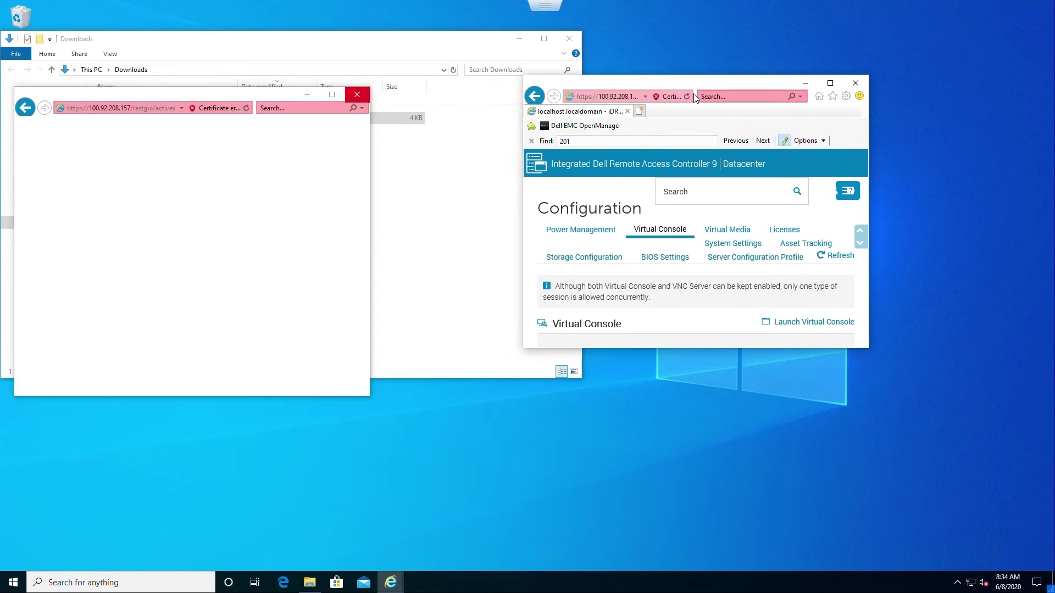
double_click(705, 83)
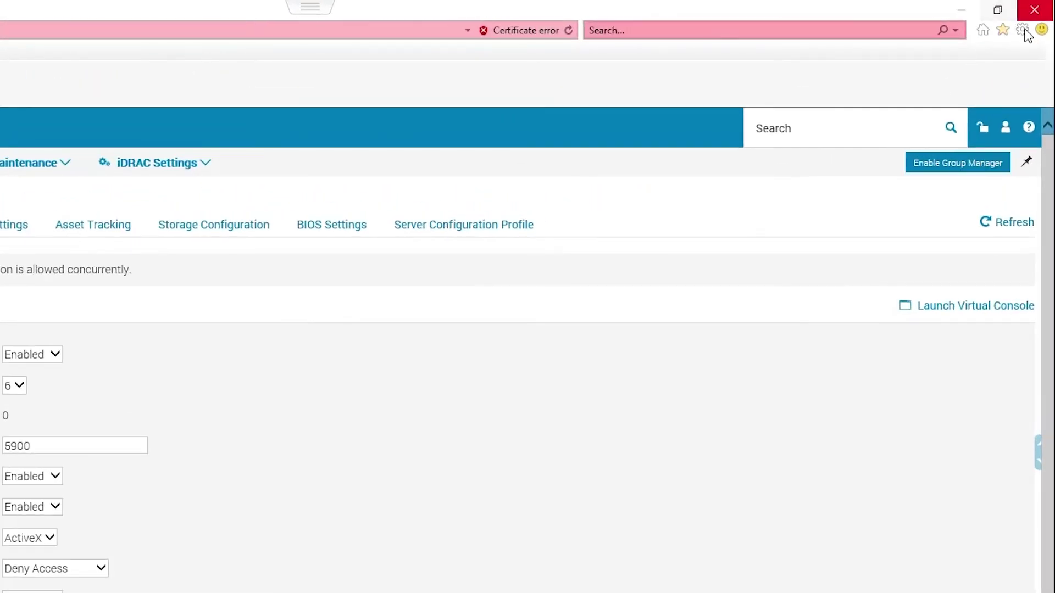
click(1033, 21)
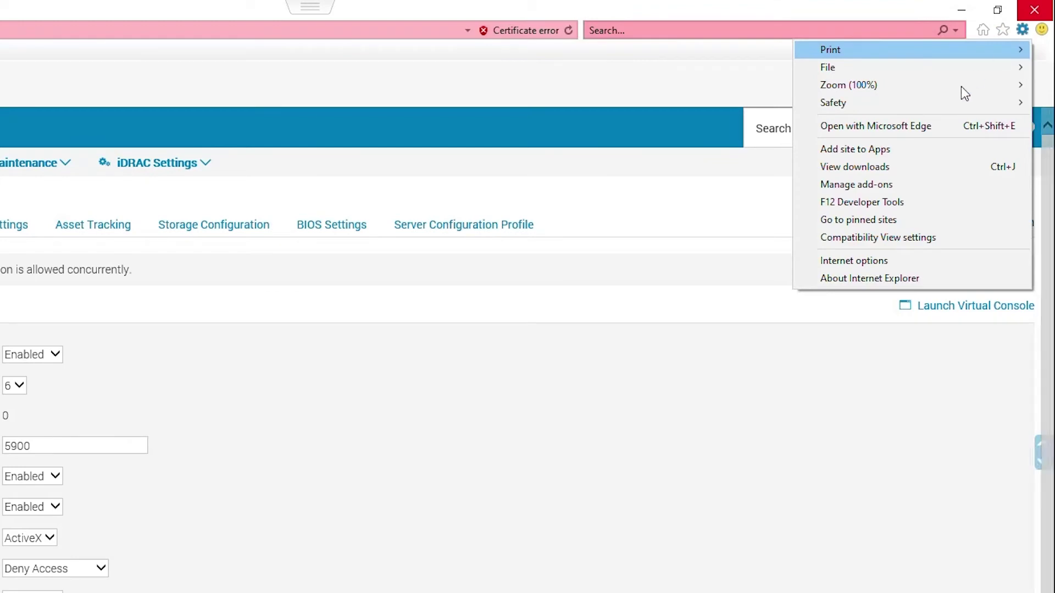
click(892, 183)
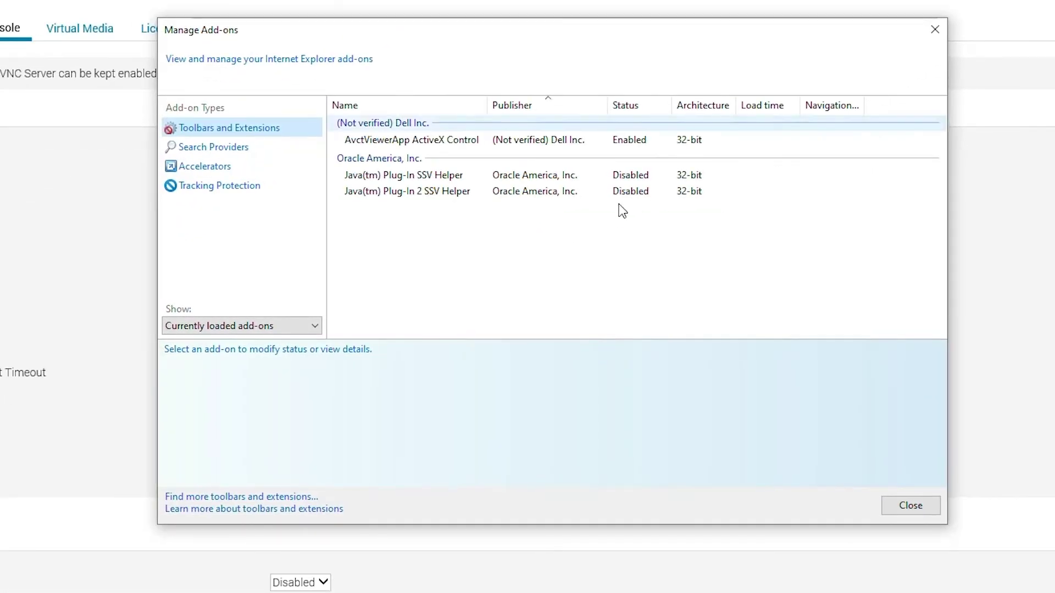
click(427, 147)
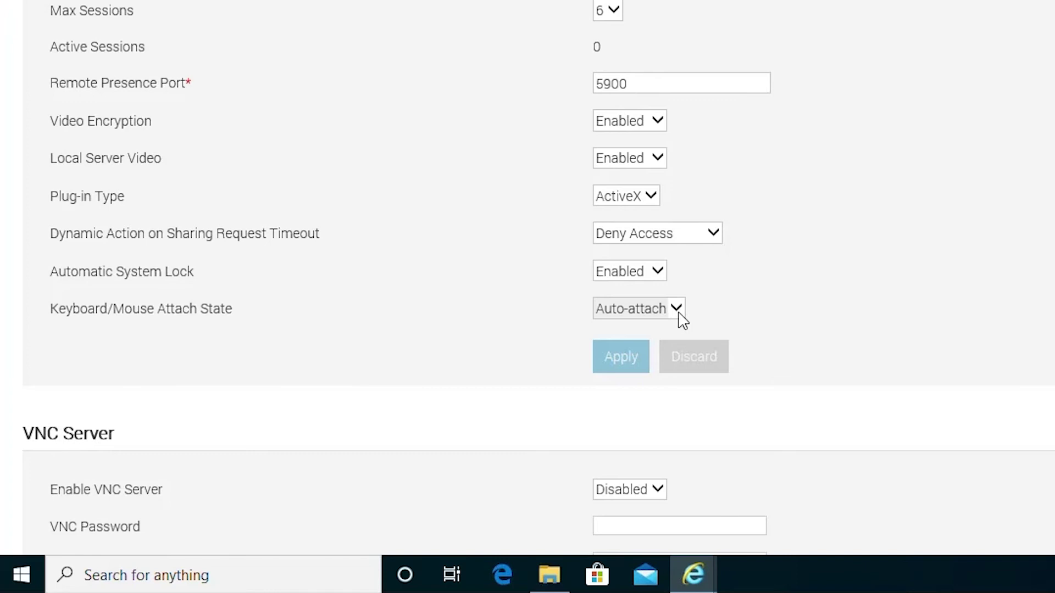
- Open the Keyboard/Mouse Attach State dropdown listing Detached, Attached and Auto-attach
click(677, 309)
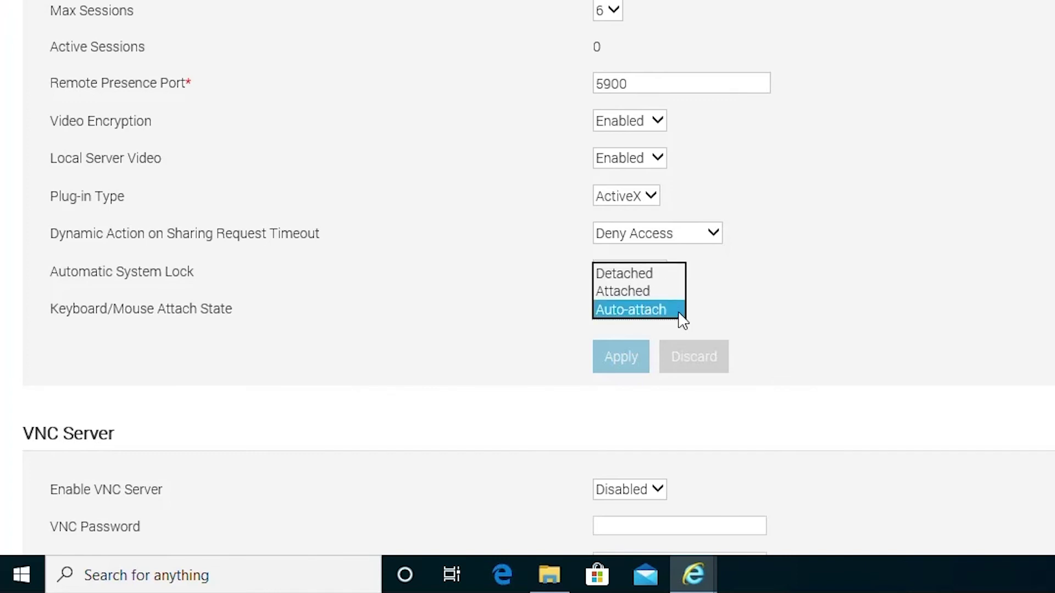